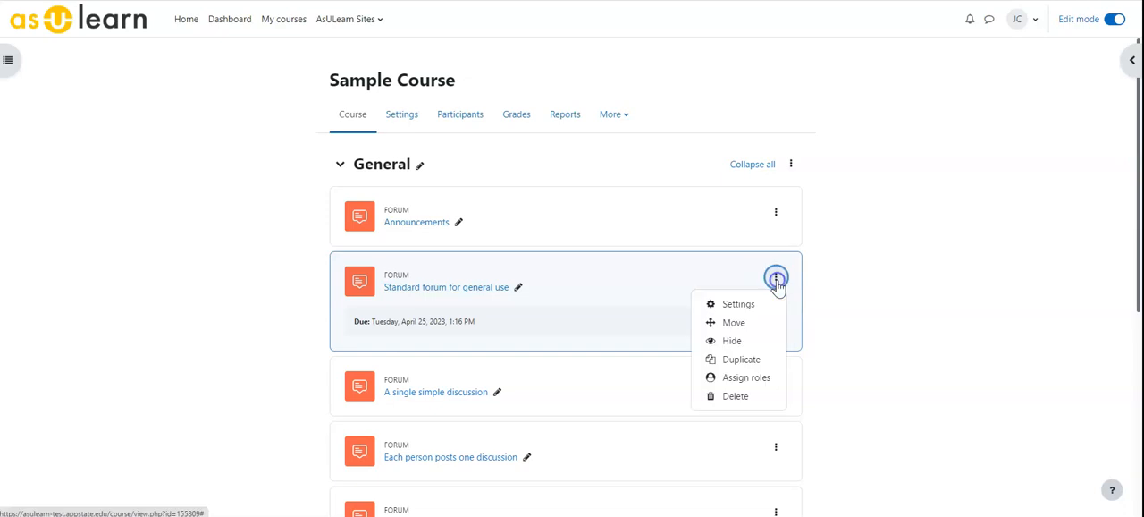
In the settings of "Standard forum for general use", set whole forum grading to Point with a maximum grade of 100, then save and display.
drag(741, 320, 674, 227)
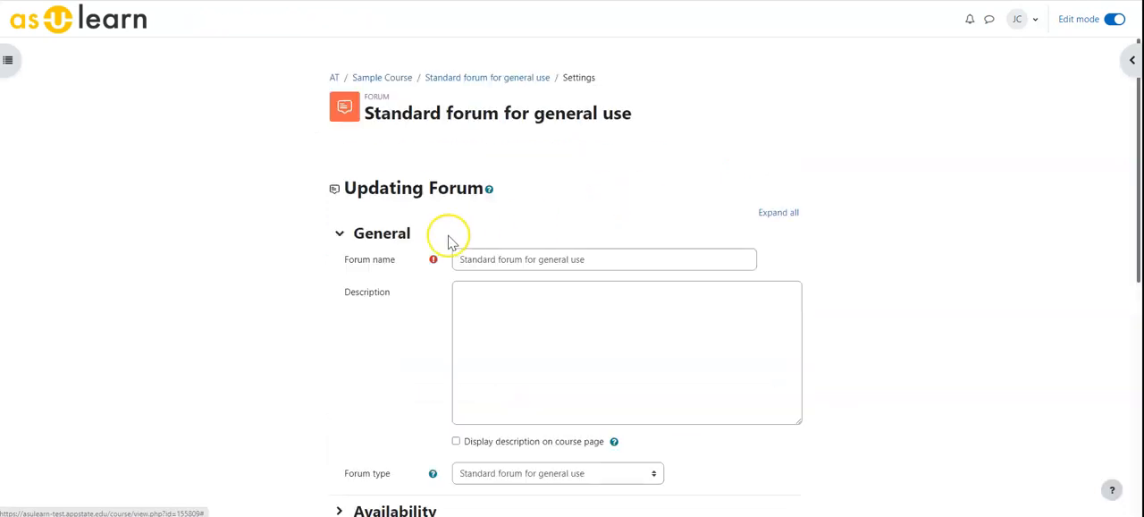
scroll(456, 250, down, 5)
scroll(412, 280, down, 3)
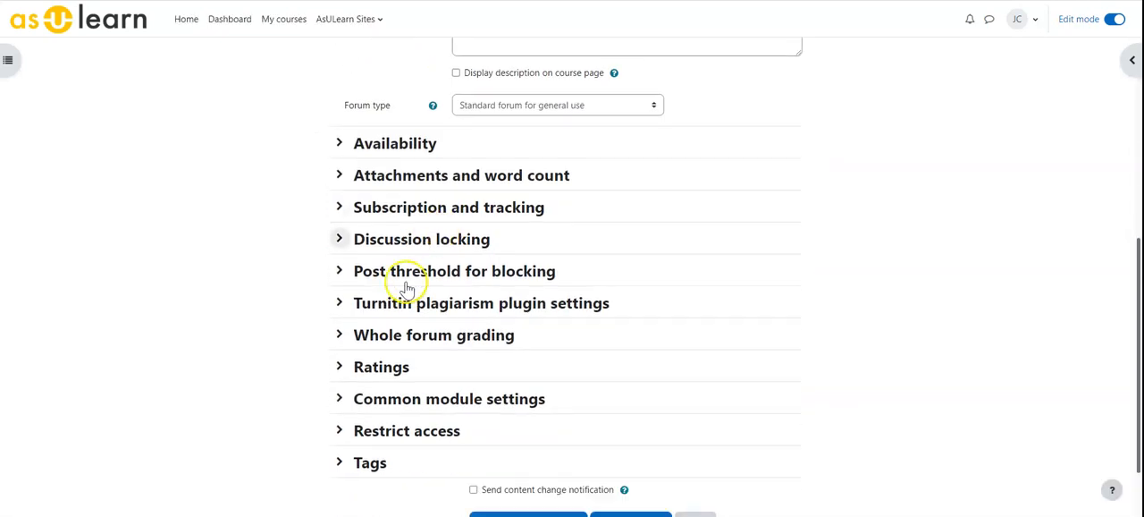
click(340, 259)
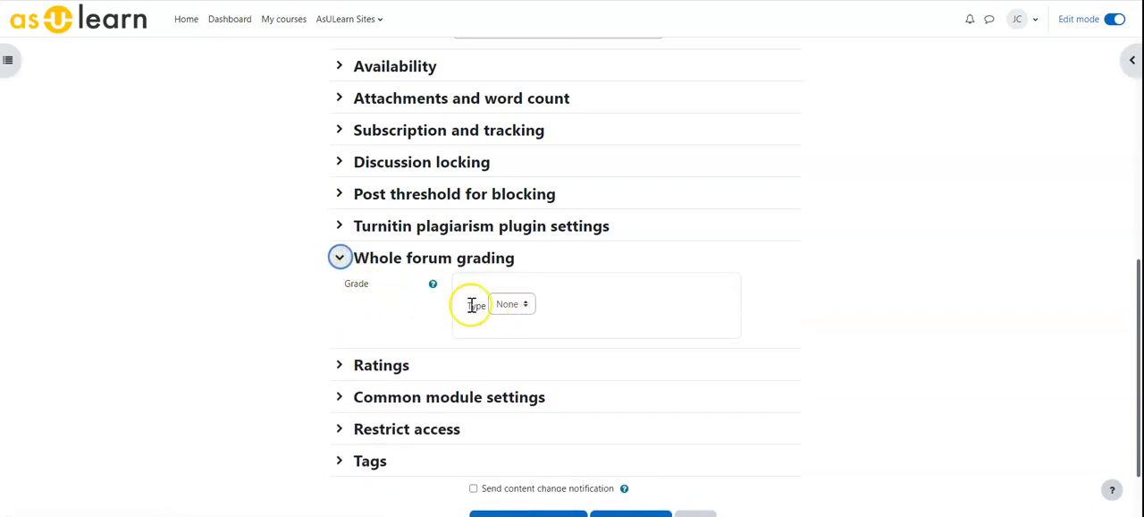
click(502, 308)
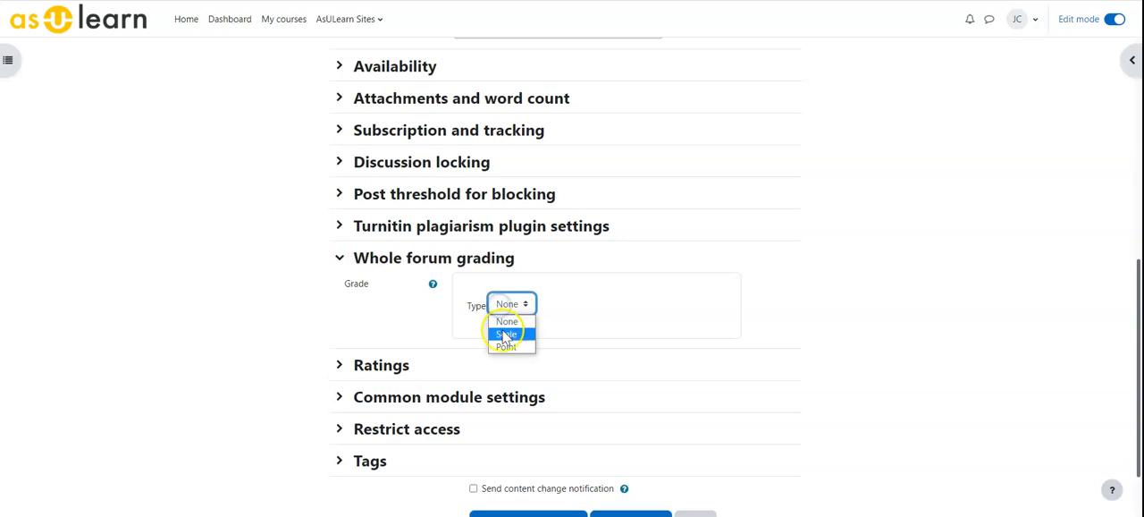
click(504, 347)
click(500, 350)
scroll(489, 256, down, 3)
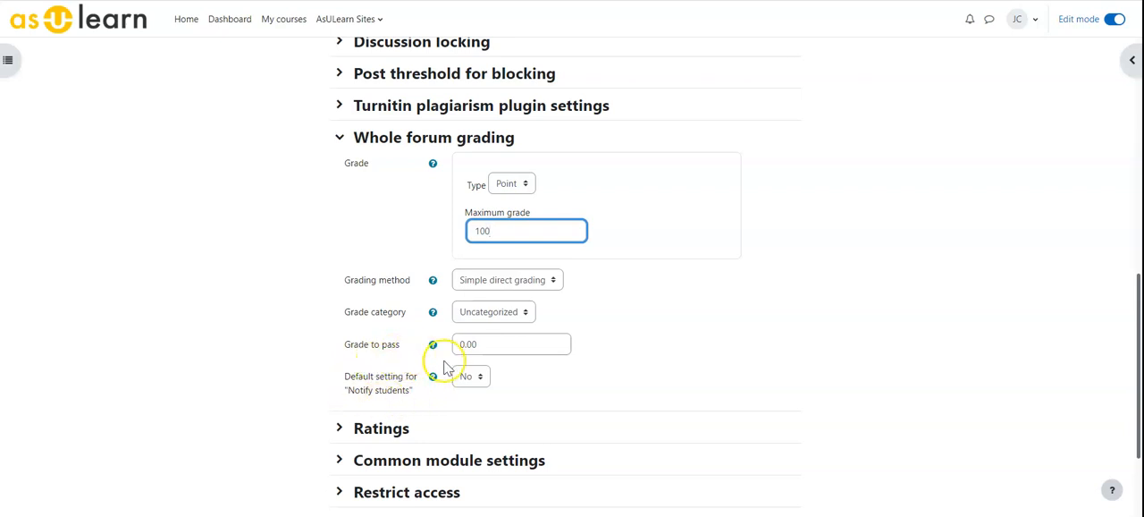
scroll(447, 366, down, 3)
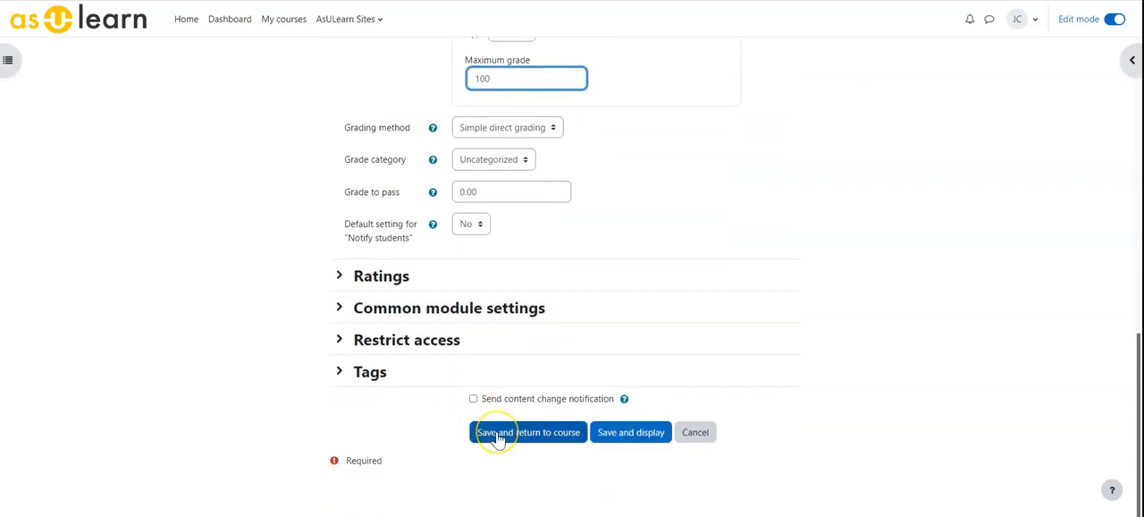
click(620, 434)
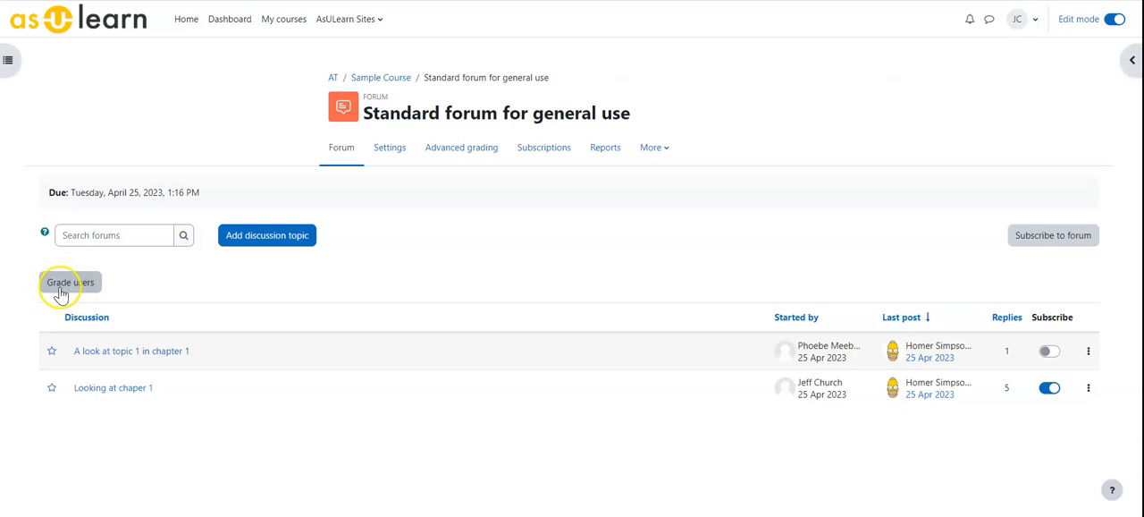
Open the forum's user grading view and try out hiding and showing the grader panel, leaving it shown.
click(70, 284)
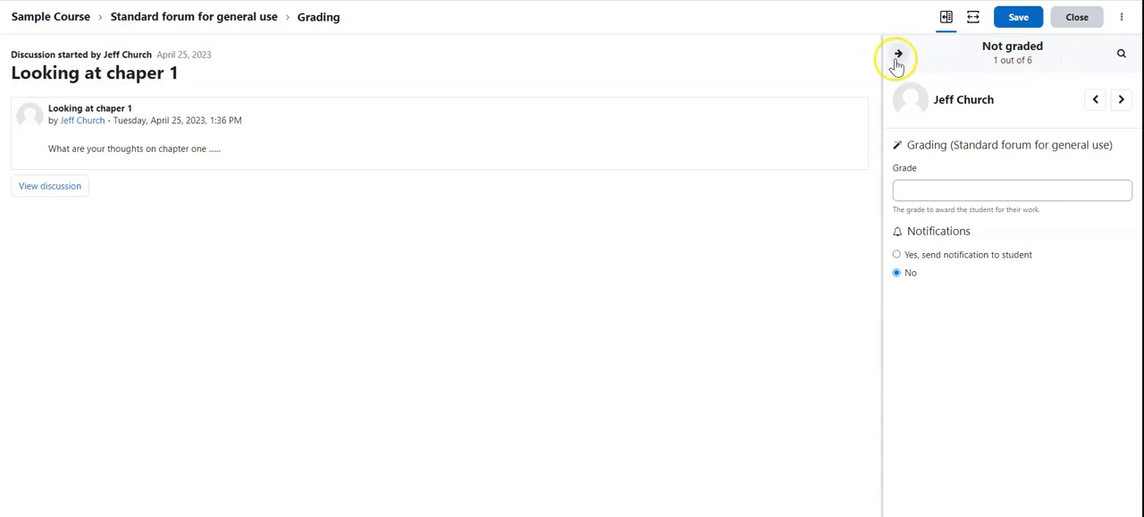
click(899, 56)
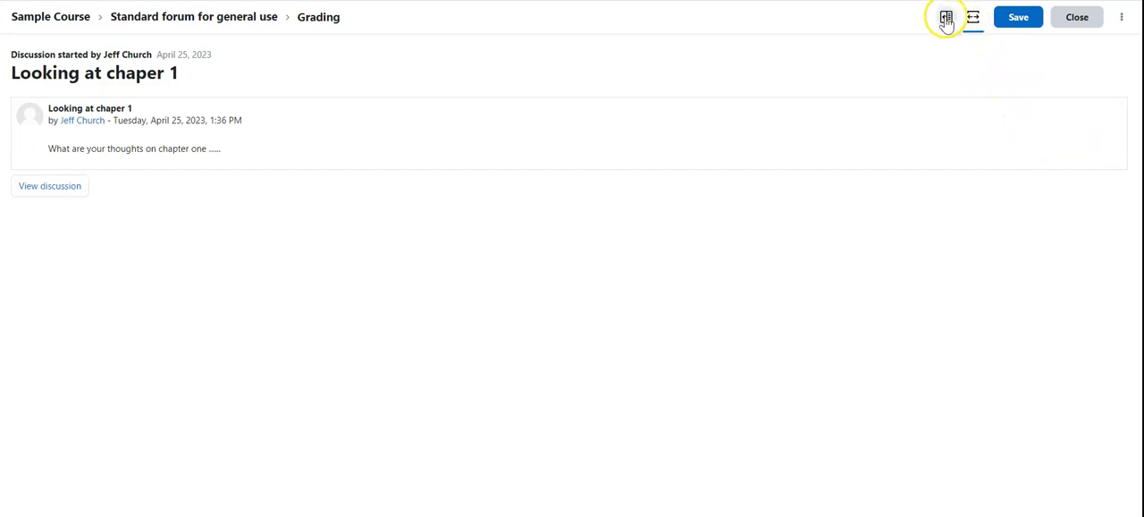
click(946, 20)
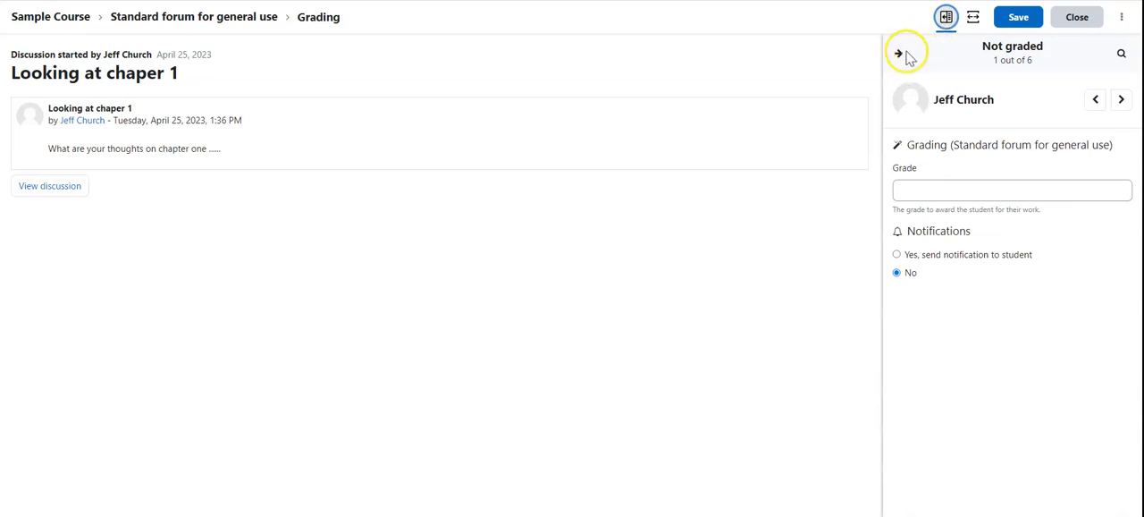
click(899, 53)
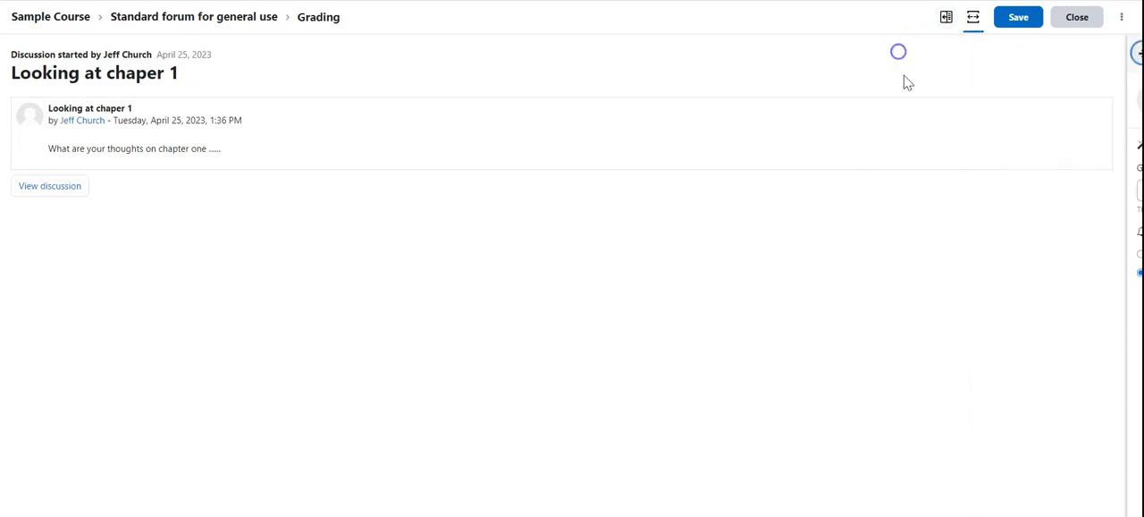
click(946, 20)
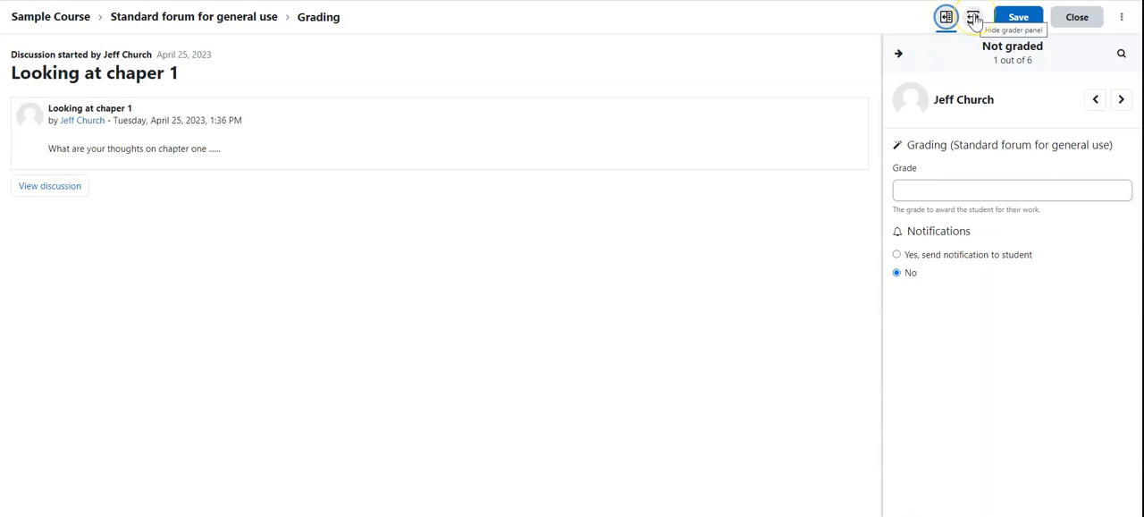
click(974, 20)
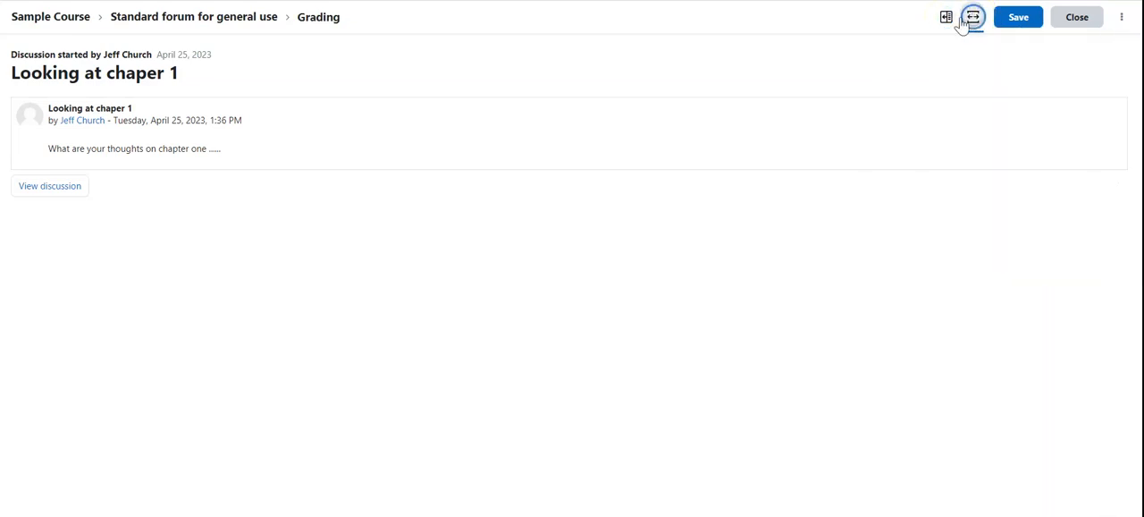
click(946, 20)
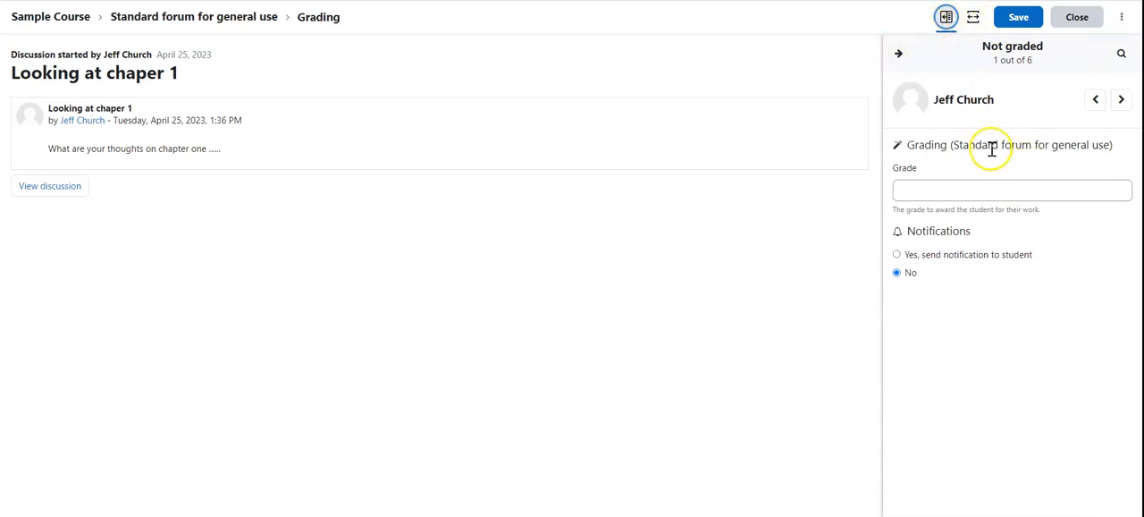
Review the second student's forum posts, enter a grade of 100, and close the grader without saving.
click(1121, 99)
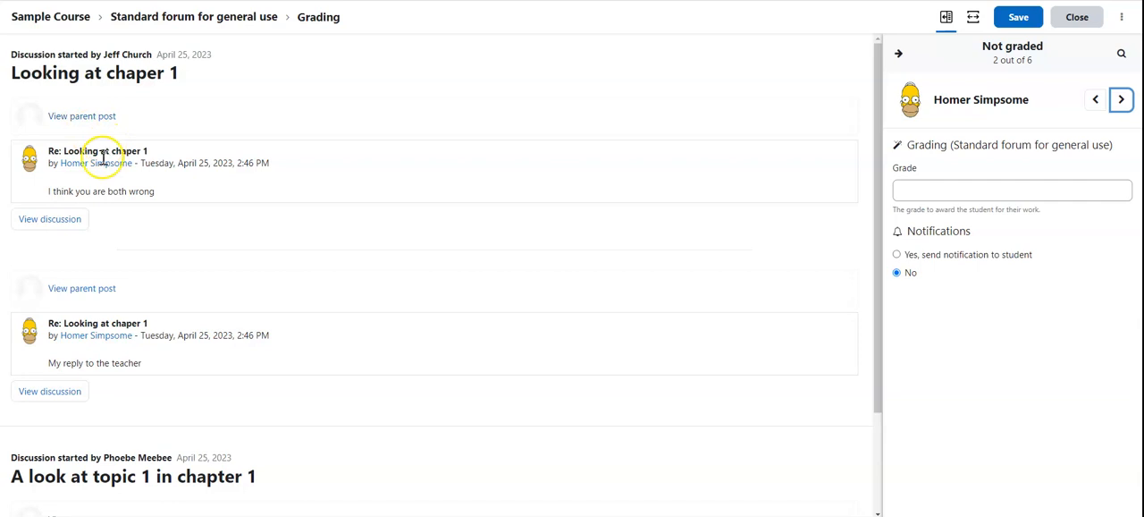
scroll(100, 219, down, 1)
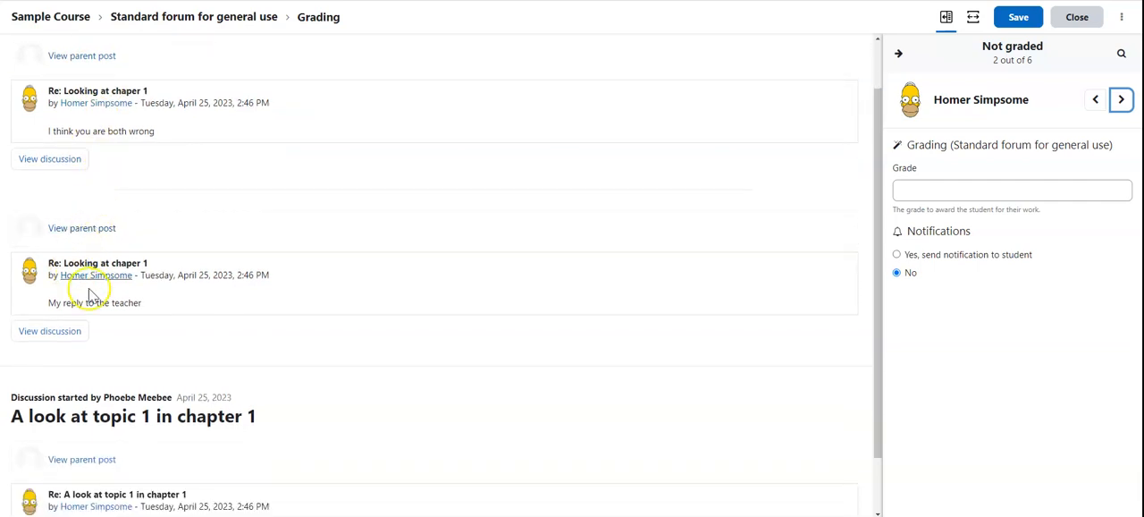
scroll(95, 281, down, 1)
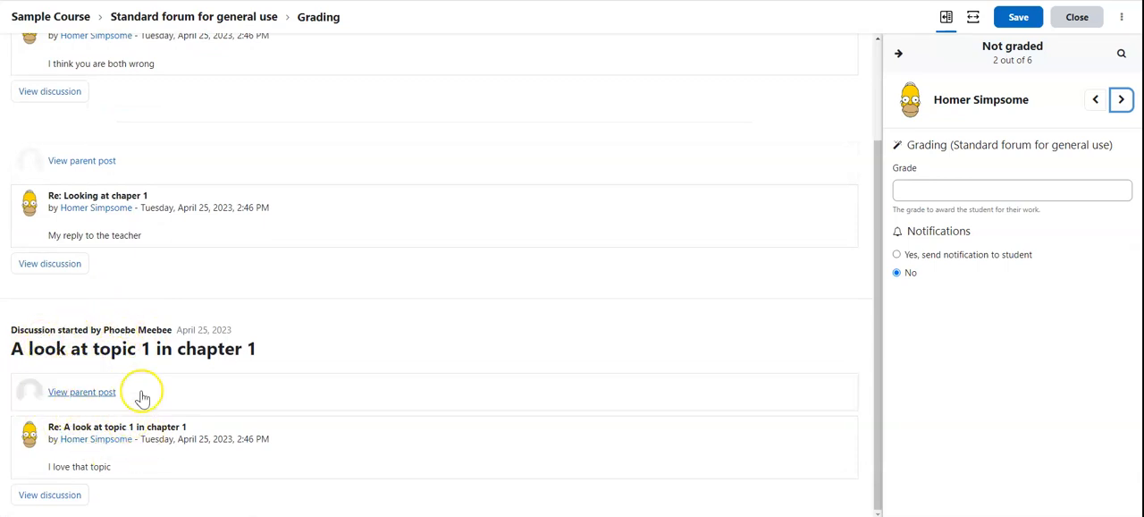
scroll(170, 338, up, 1)
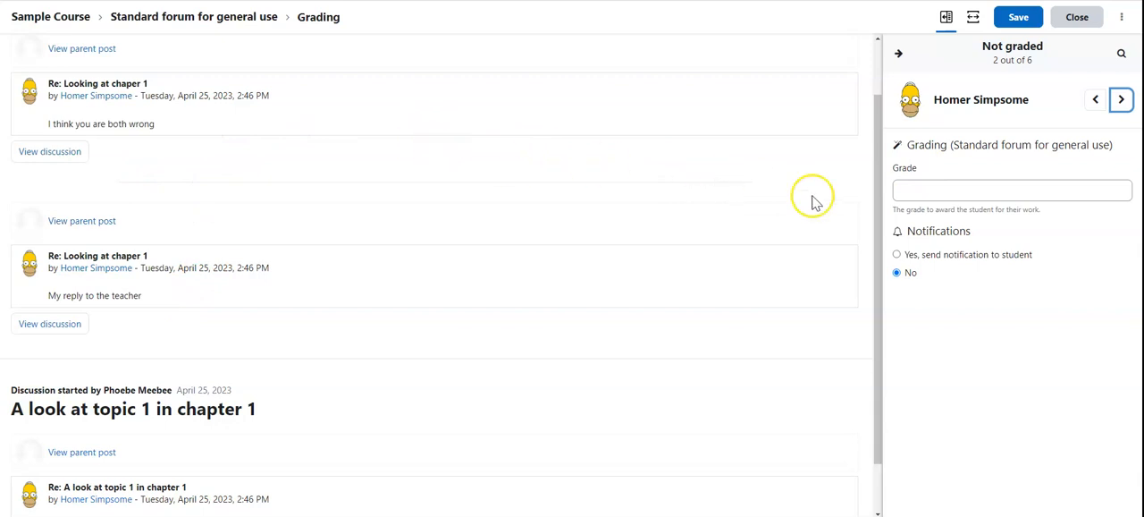
click(908, 187)
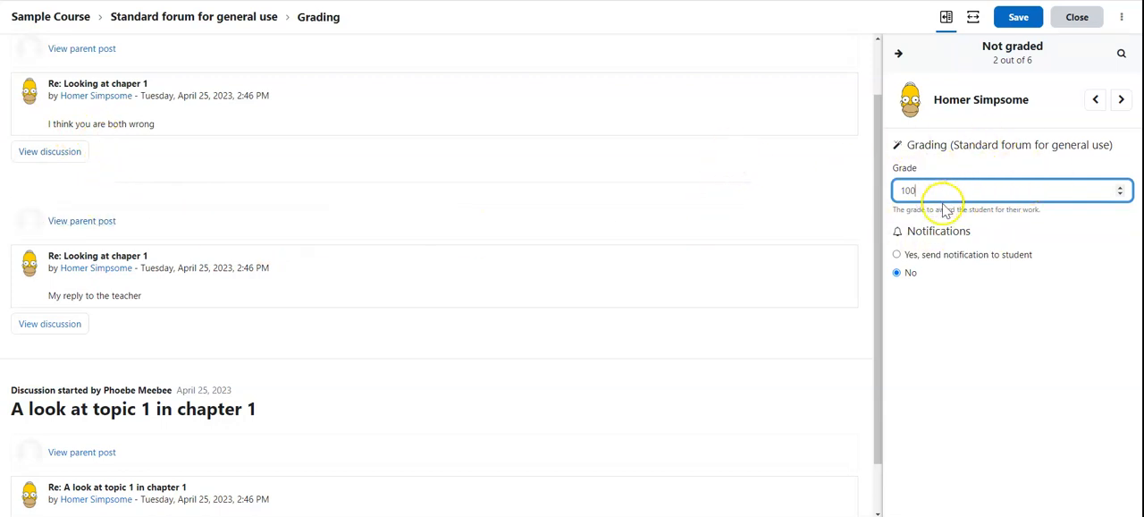
click(1077, 16)
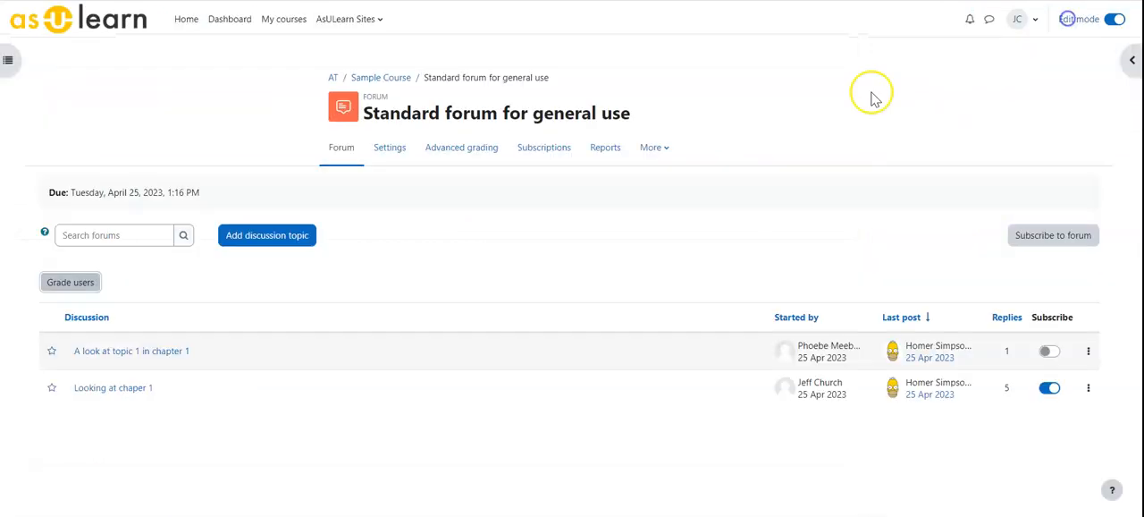
From Sample Course, reopen the standard forum's settings, change the whole forum grading method to Grading guide, and save and display.
click(370, 79)
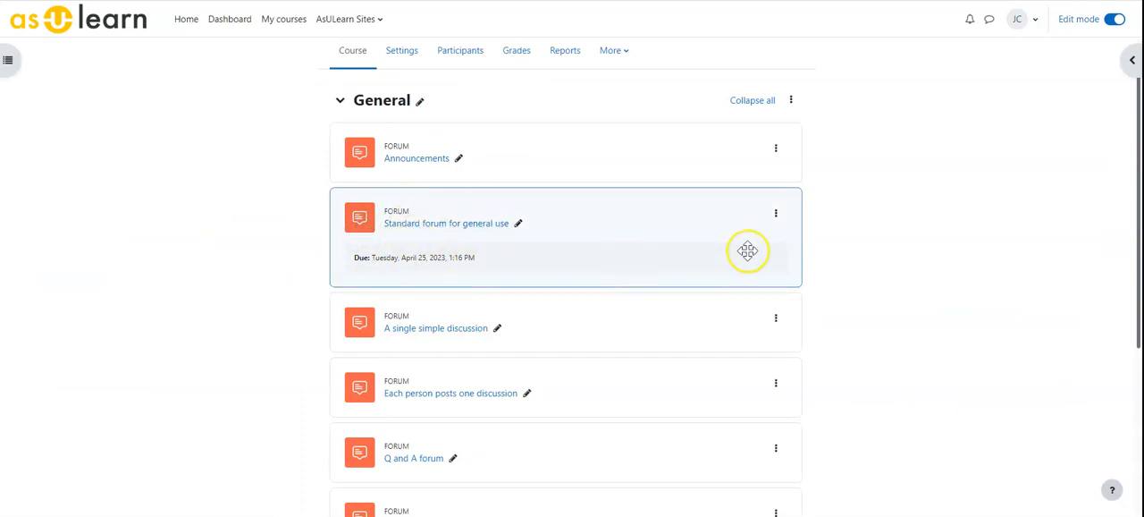
click(776, 215)
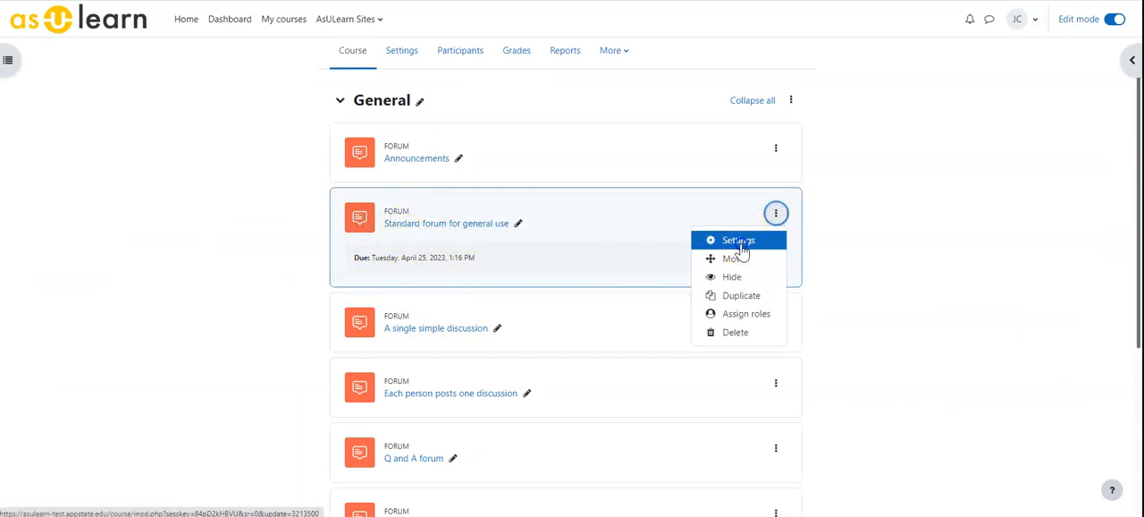
click(741, 243)
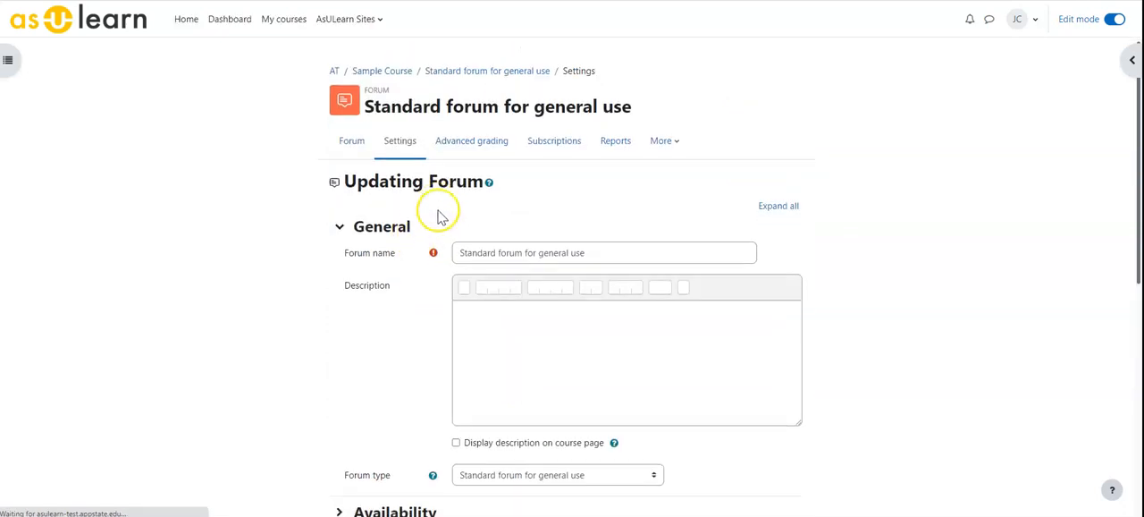
scroll(440, 214, down, 5)
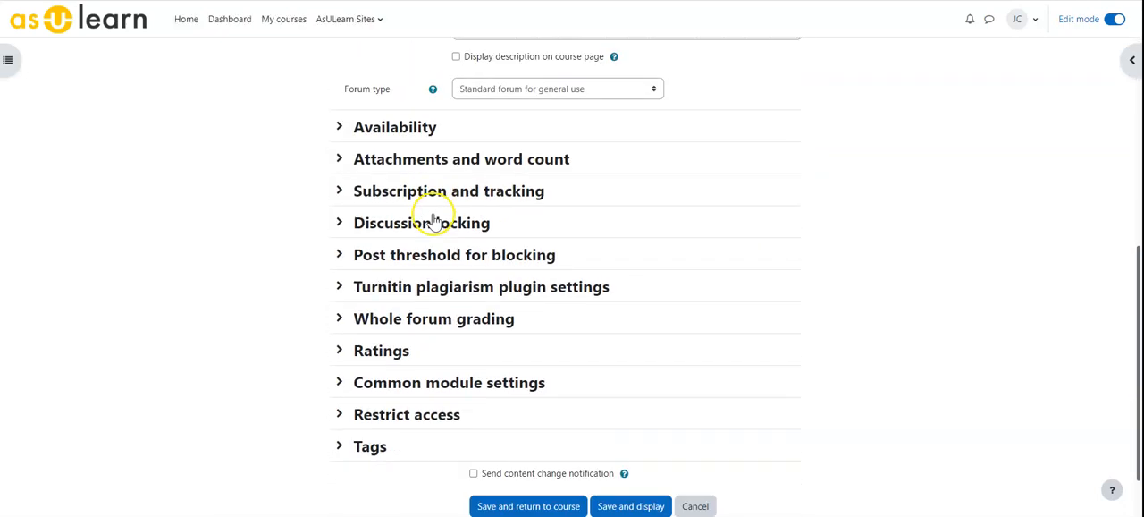
click(339, 318)
scroll(415, 322, down, 3)
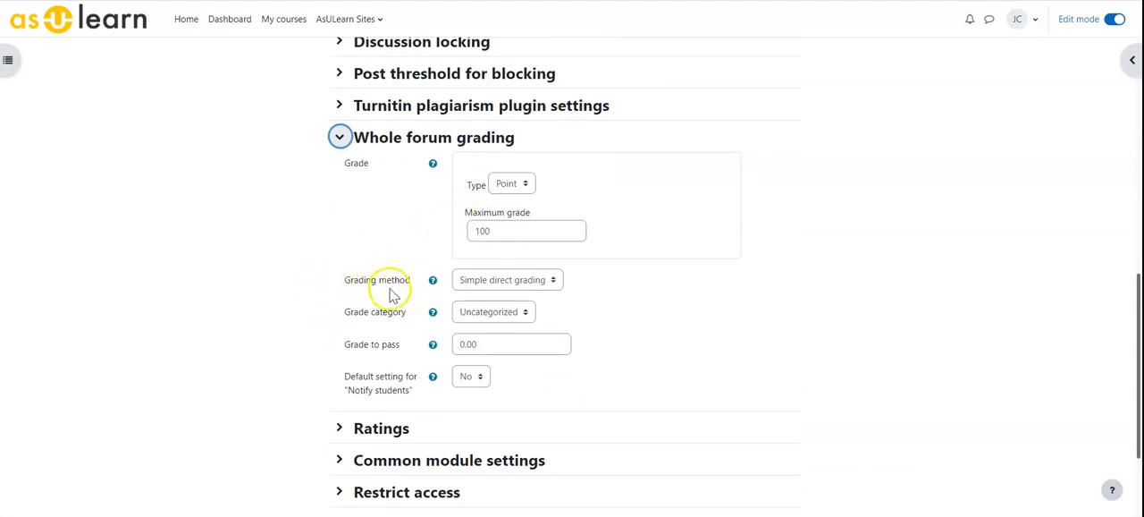
click(483, 284)
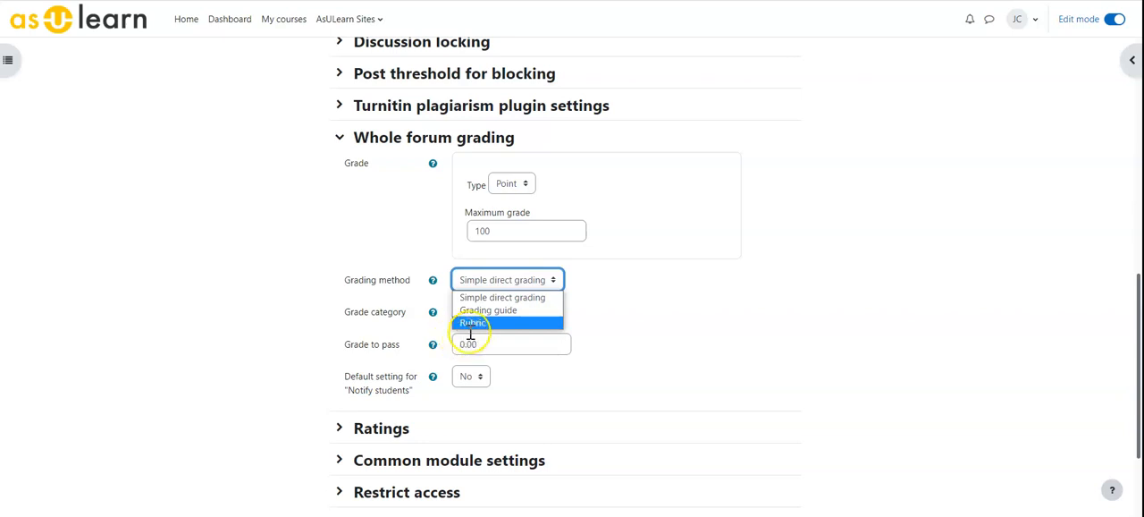
click(477, 310)
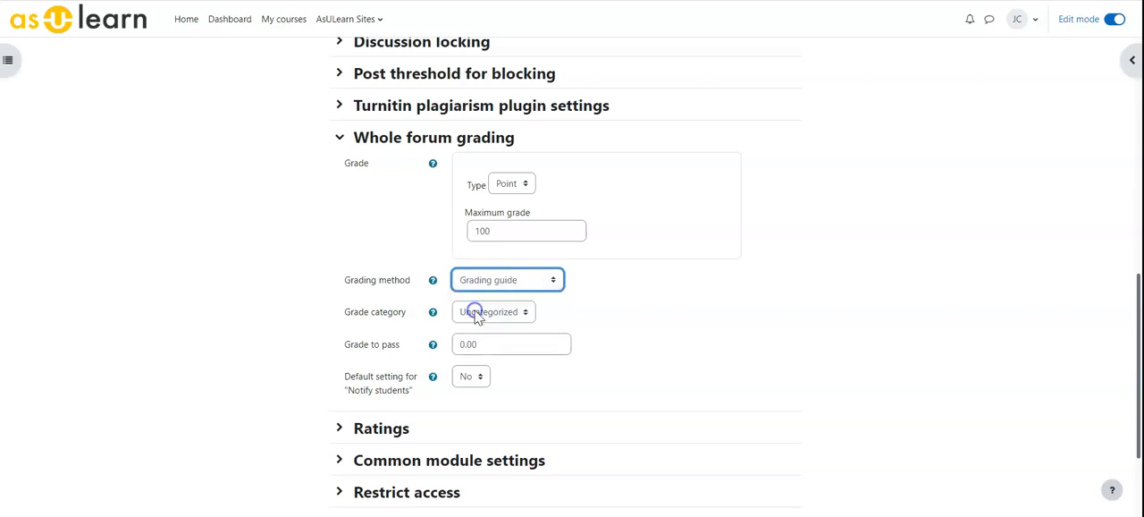
scroll(463, 421, down, 2)
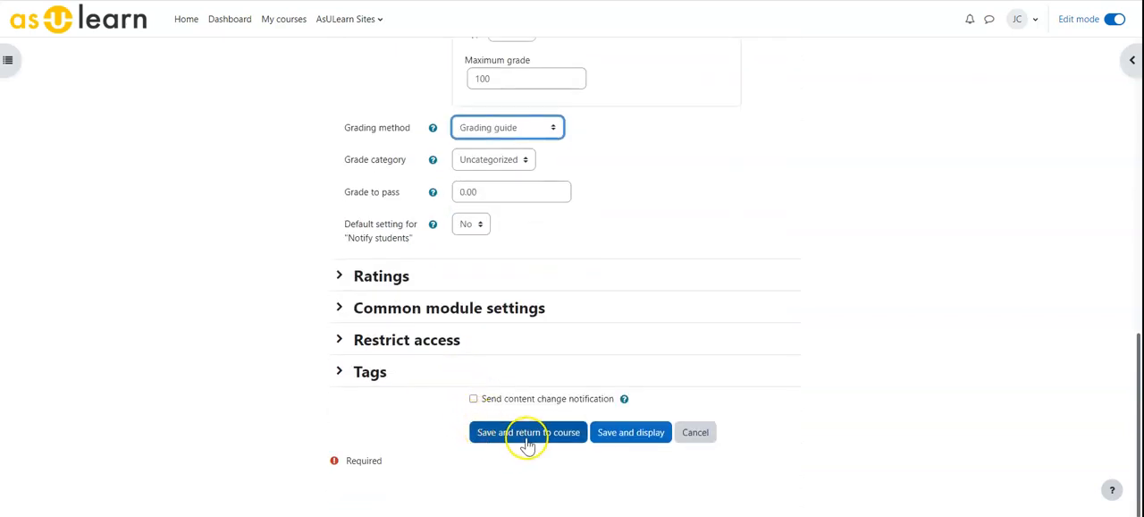
click(599, 437)
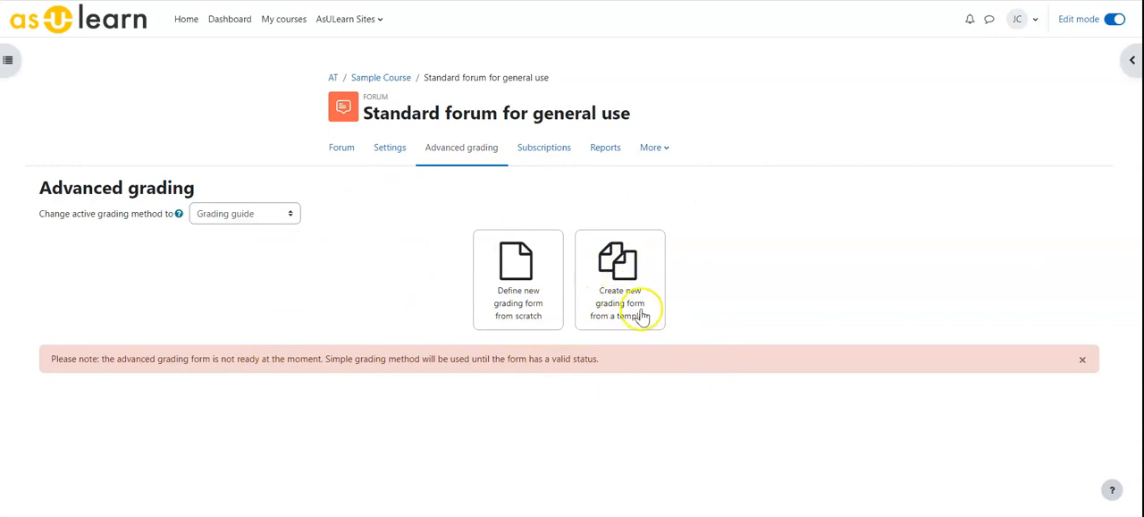
Define a new grading form from scratch and name it FG.
click(510, 269)
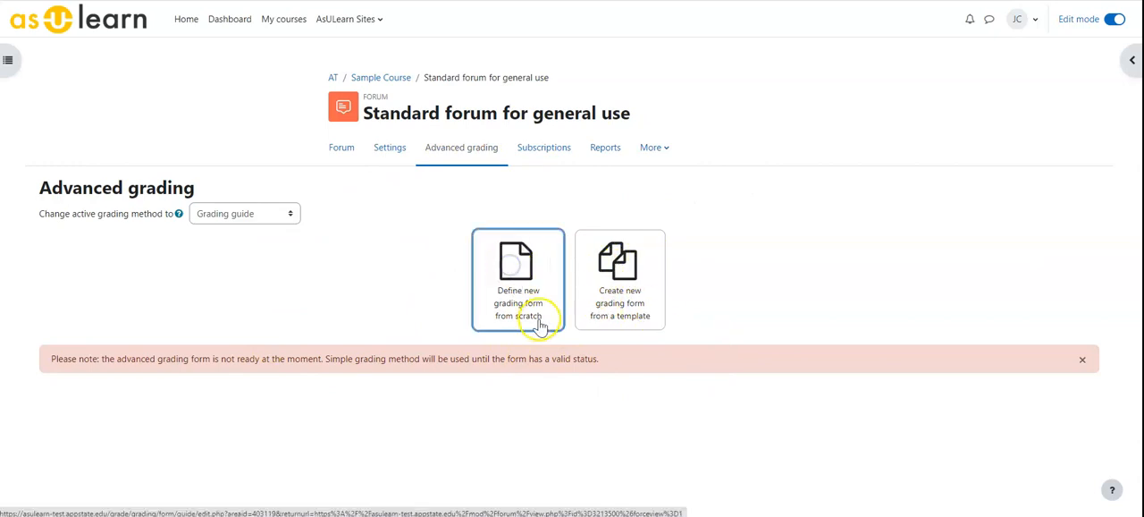
scroll(457, 327, down, 1)
click(340, 141)
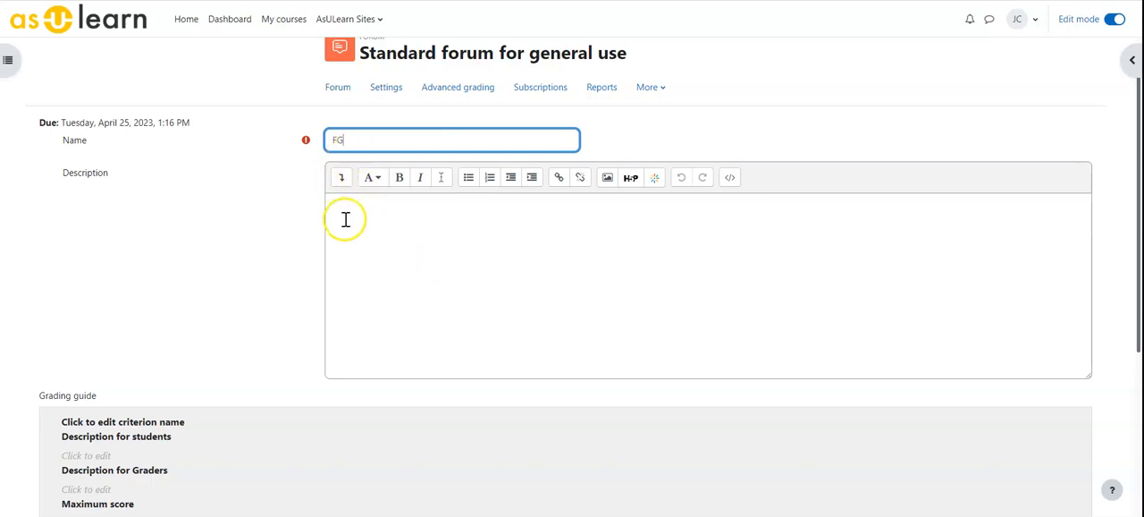
Name the first grading guide criterion "Activity" and set its maximum score to 80.
scroll(326, 248, down, 2)
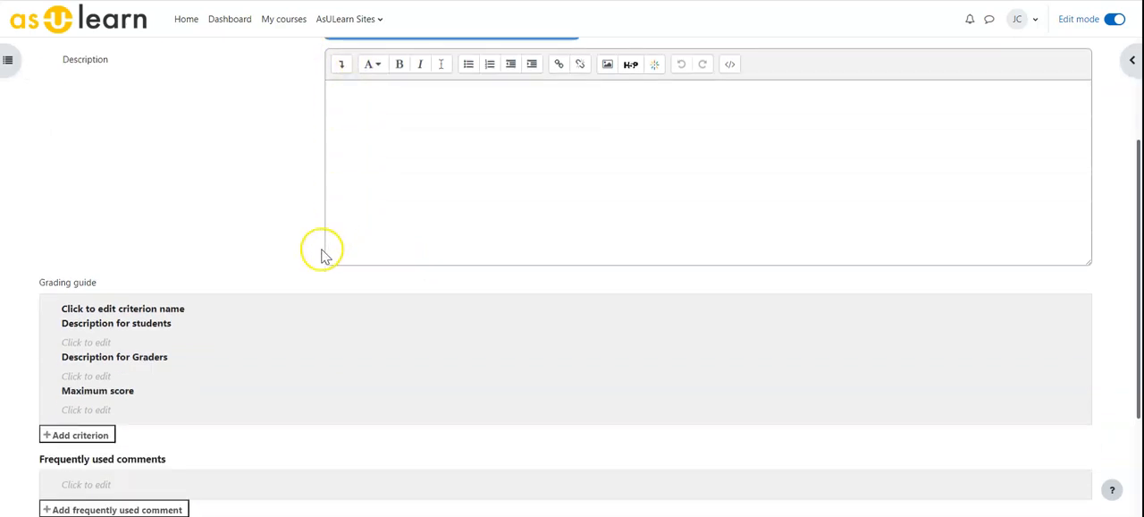
scroll(89, 313, down, 1)
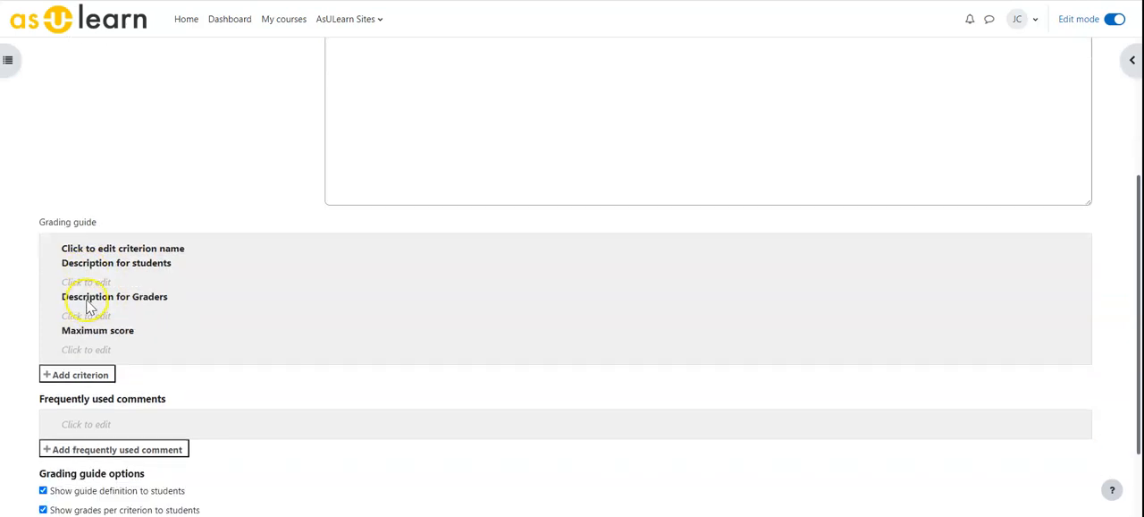
click(100, 244)
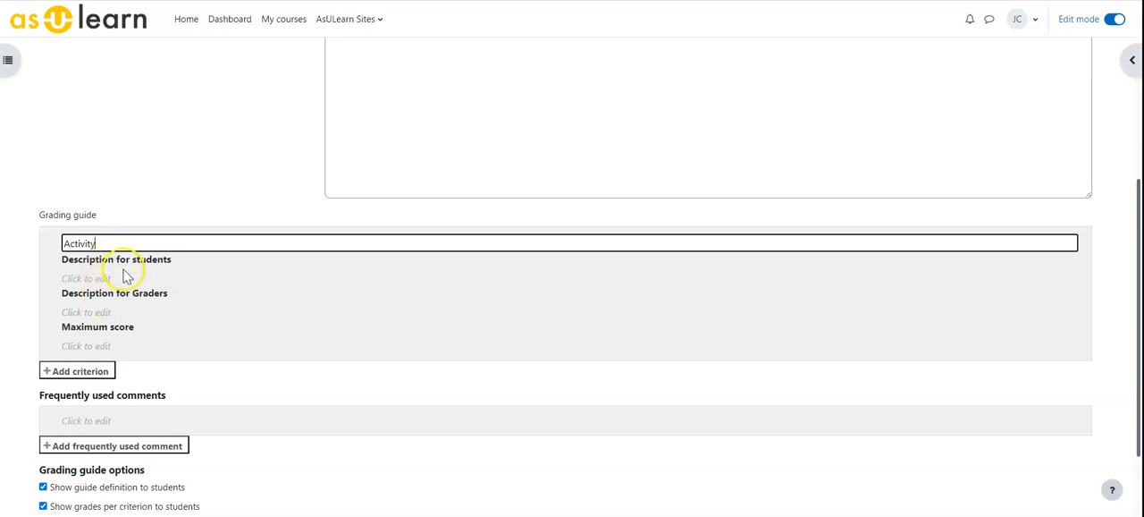
click(105, 343)
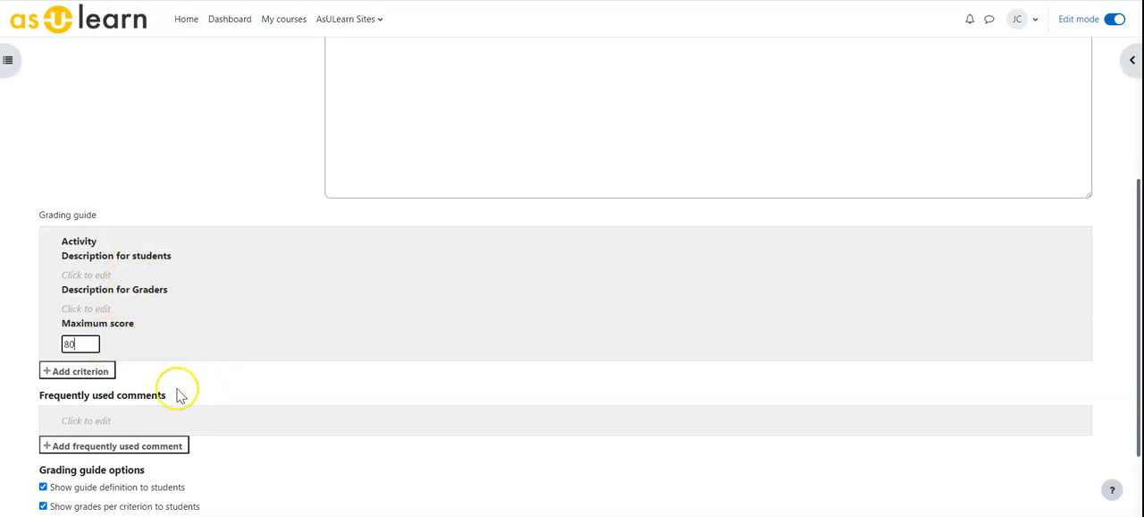
Add a second grading guide criterion named "voice" with a maximum score of 20, and save the guide as ready for use.
scroll(188, 384, down, 2)
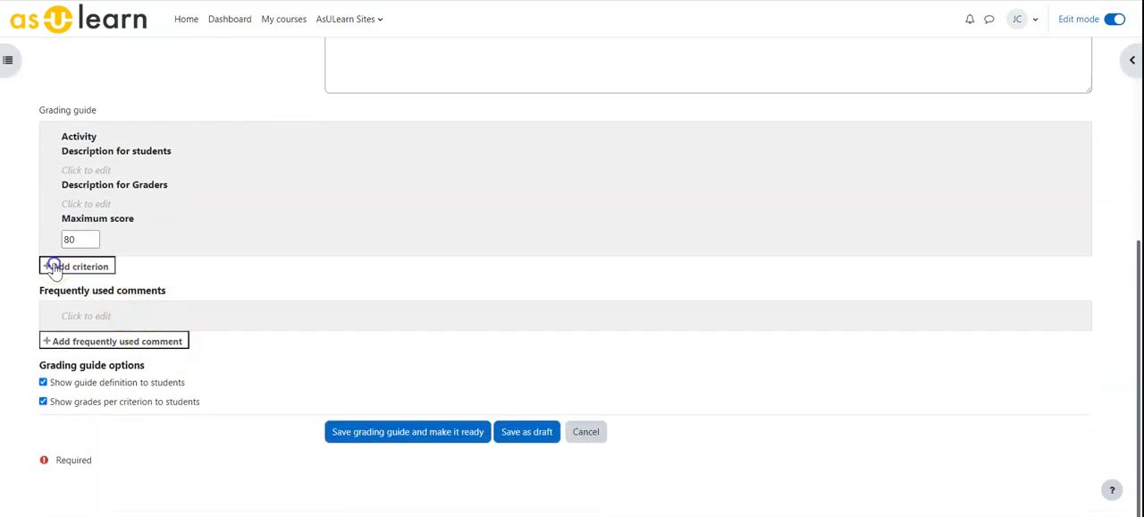
click(54, 267)
click(109, 268)
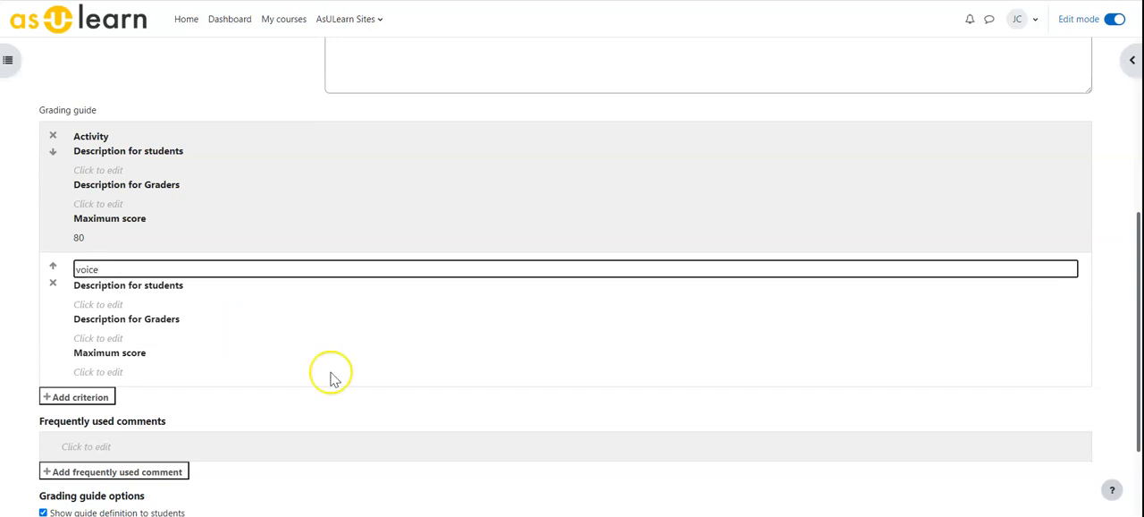
click(86, 370)
click(78, 368)
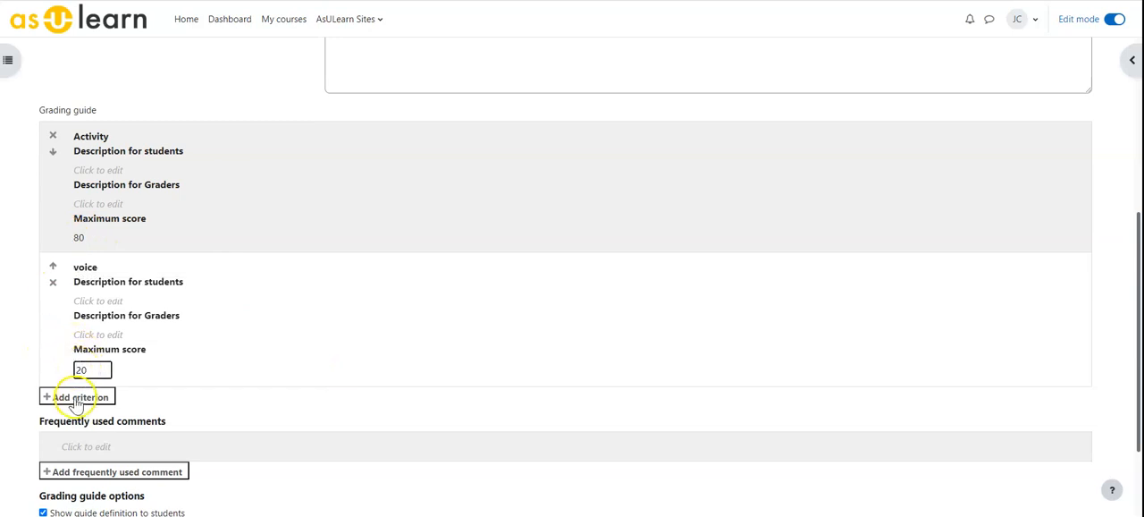
scroll(134, 417, down, 2)
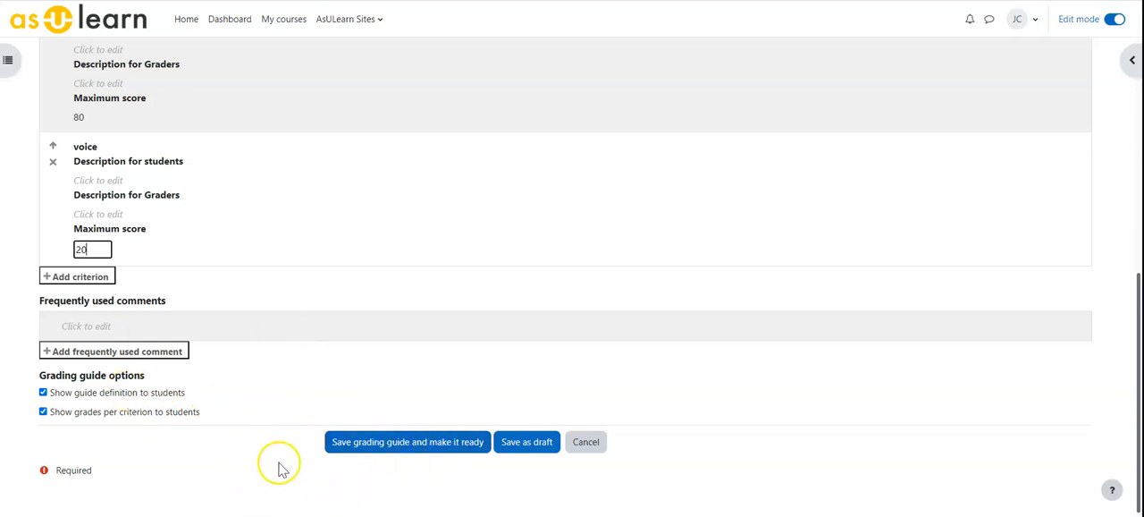
click(426, 452)
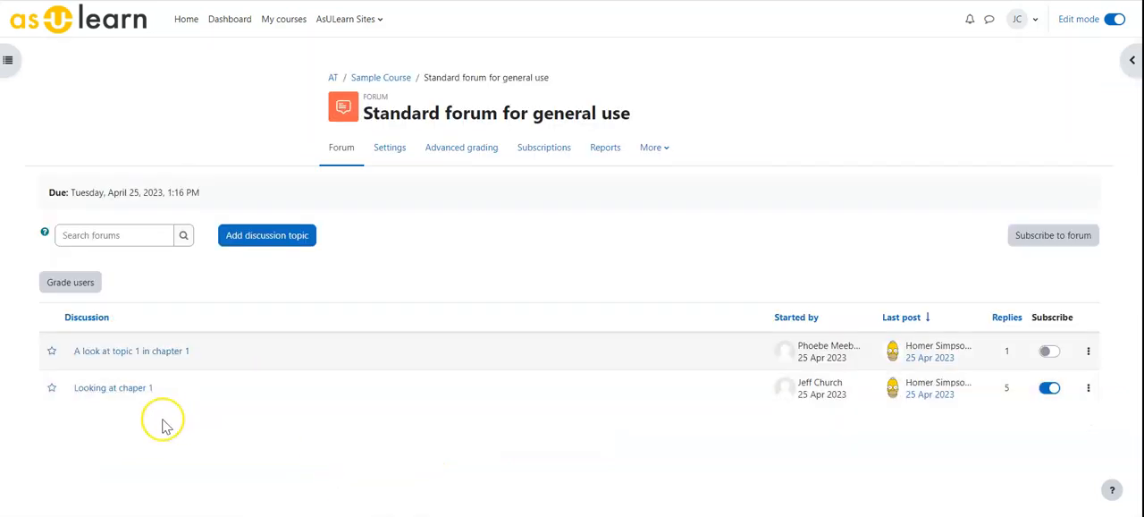
Open user grading for the forum, score the second student 70 for Activity and 20 for voice, and save the grade.
click(54, 283)
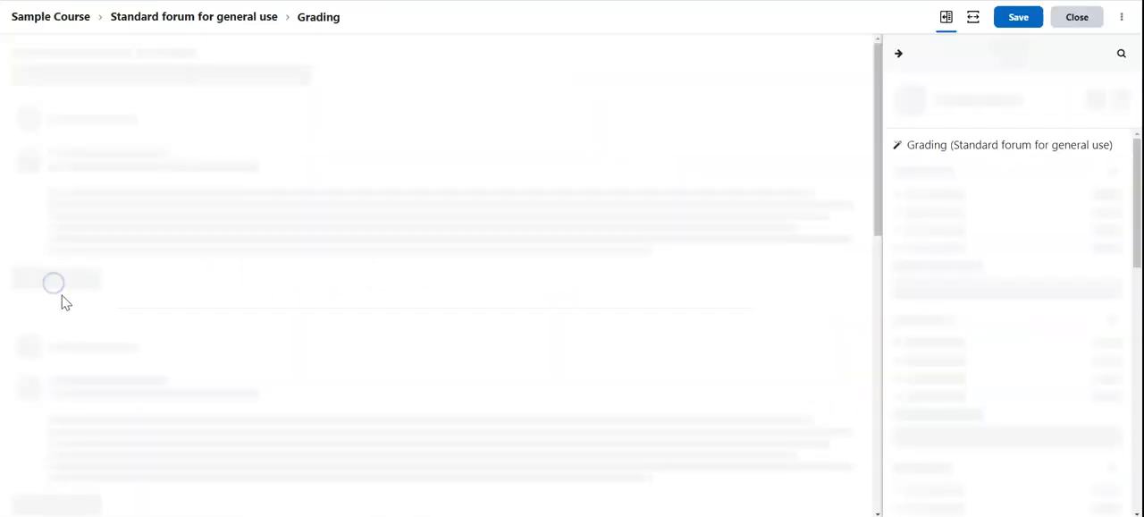
click(1118, 100)
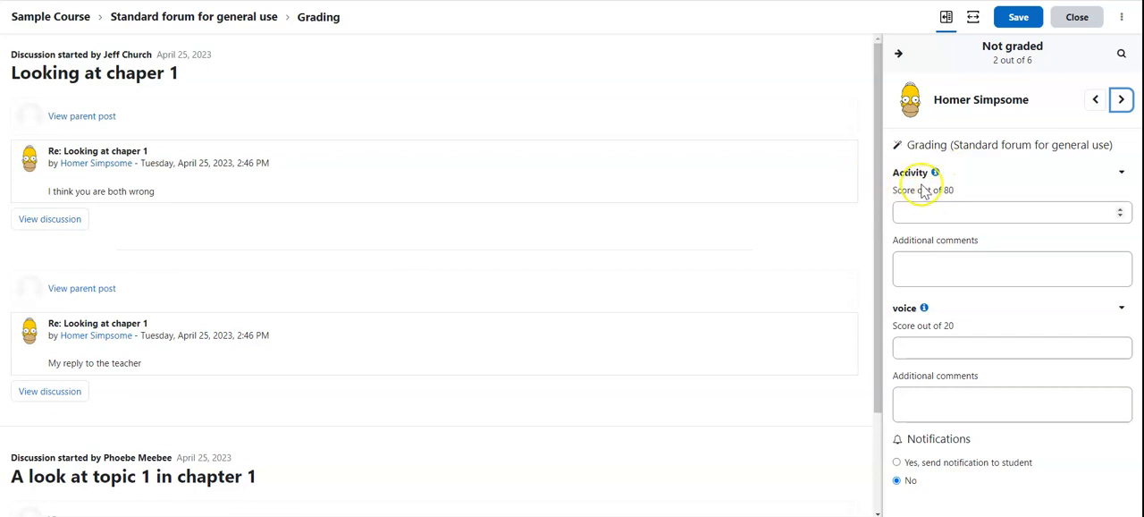
click(920, 213)
text(70)
click(915, 264)
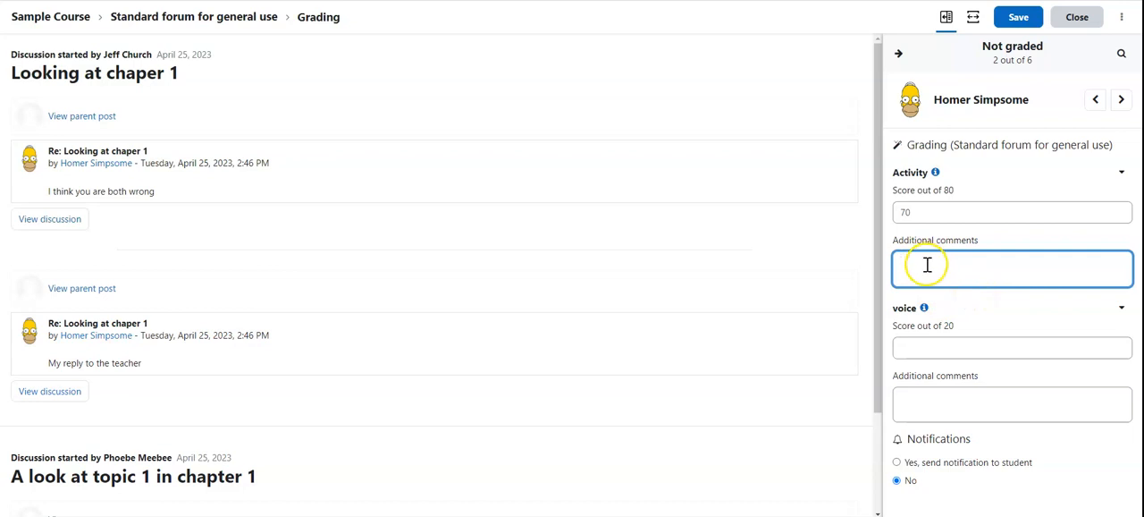
click(925, 343)
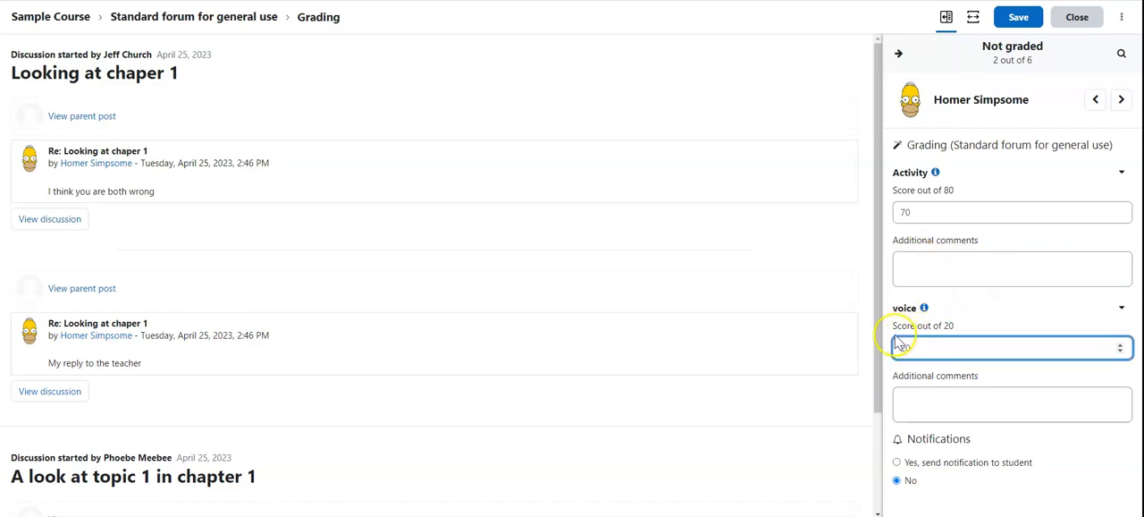
click(1017, 20)
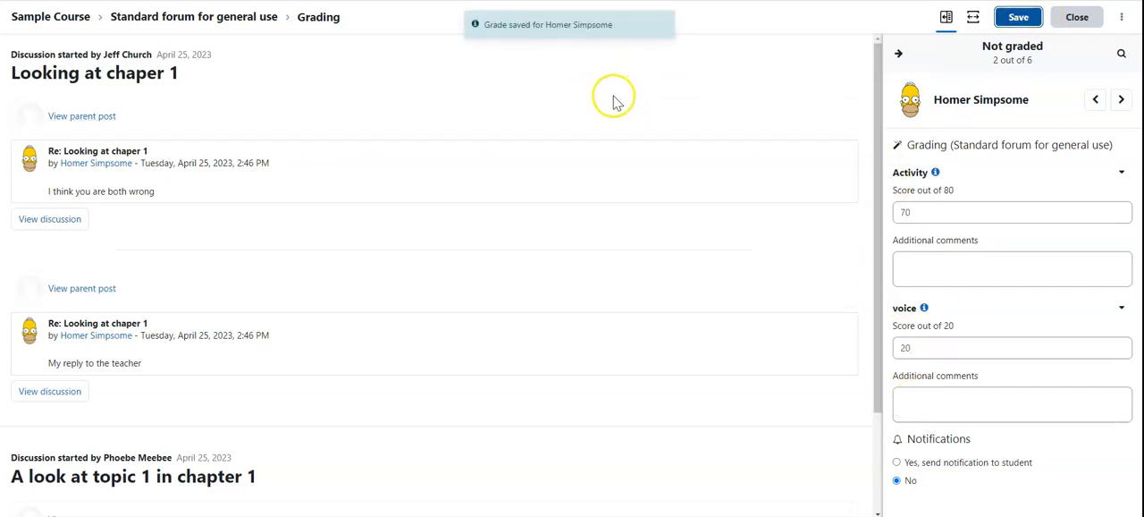